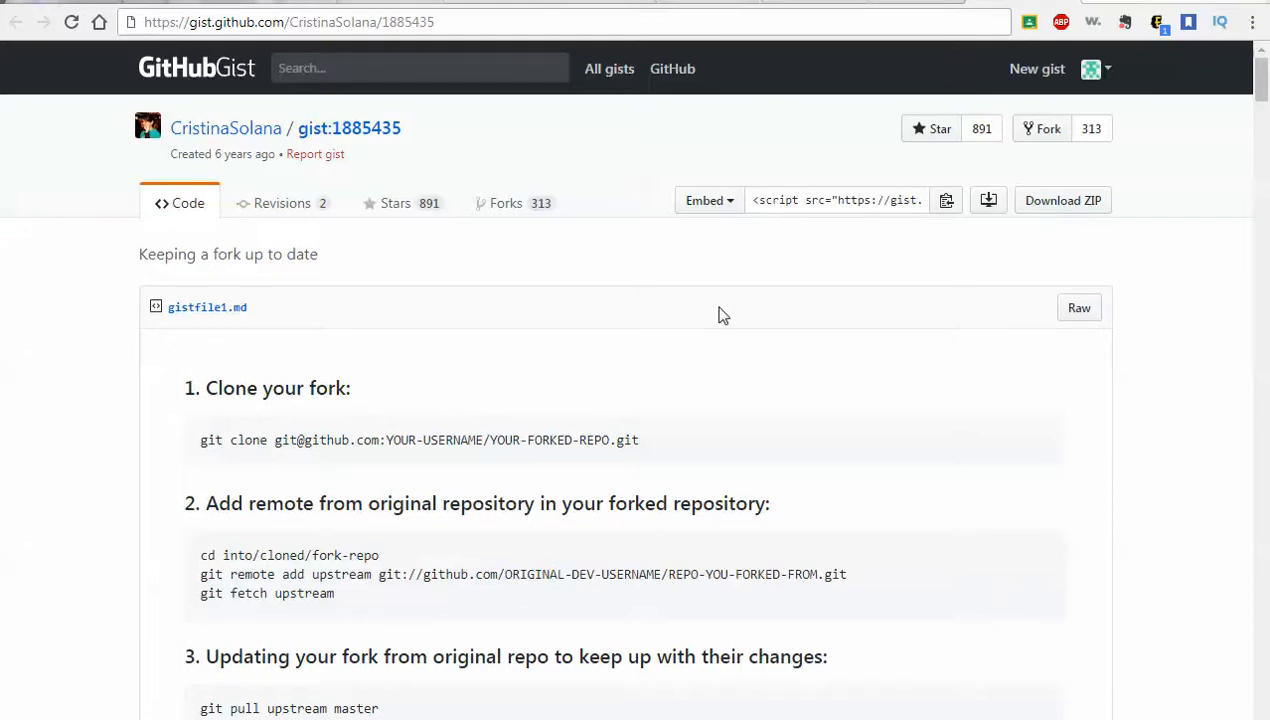
Step: Review the gist's instructions for keeping a fork up to date, check the class assignment, and bring up the original 2017CSPPeriod8 repository page
scroll(723, 315, "down", 3)
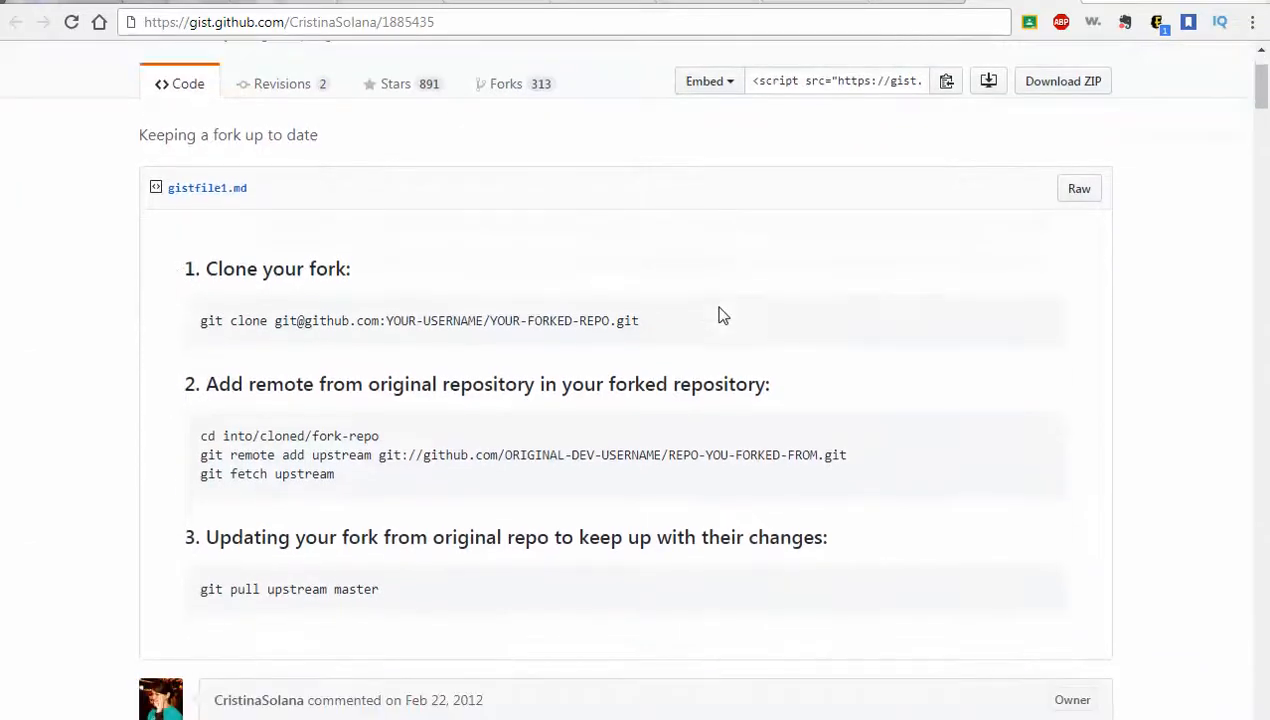
scroll(723, 315, "down", 2)
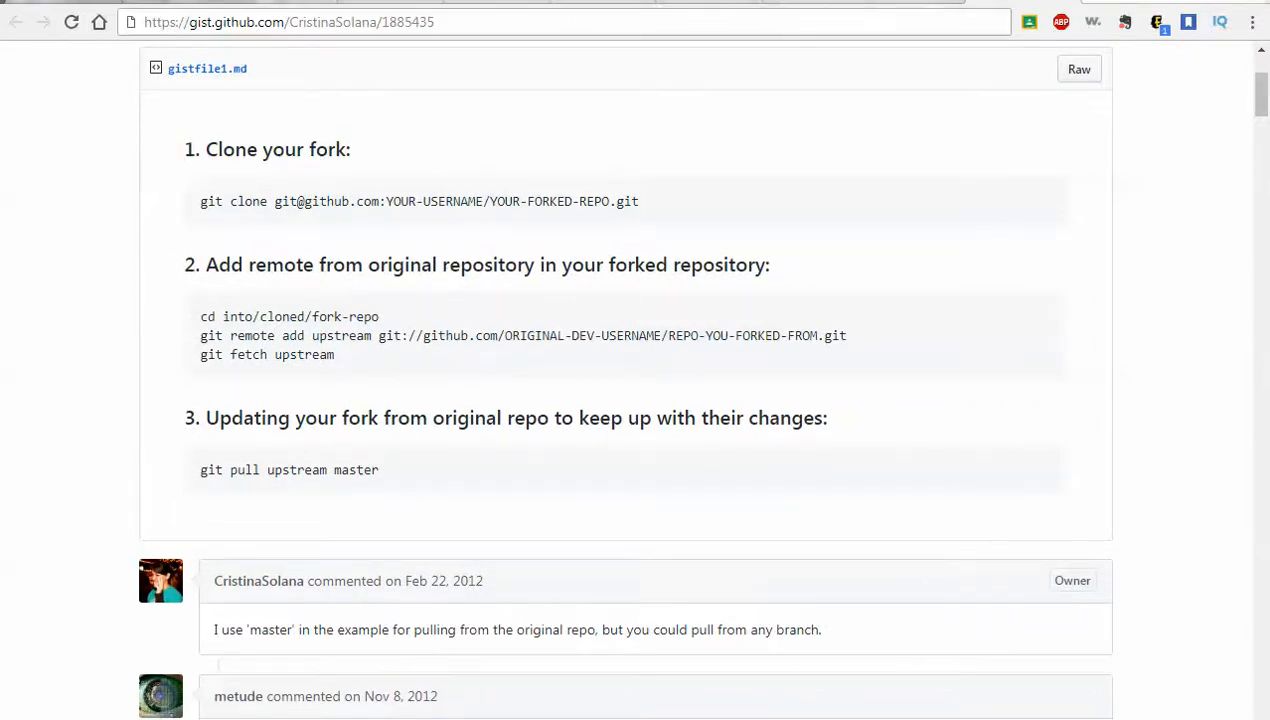
left_click(798, 1)
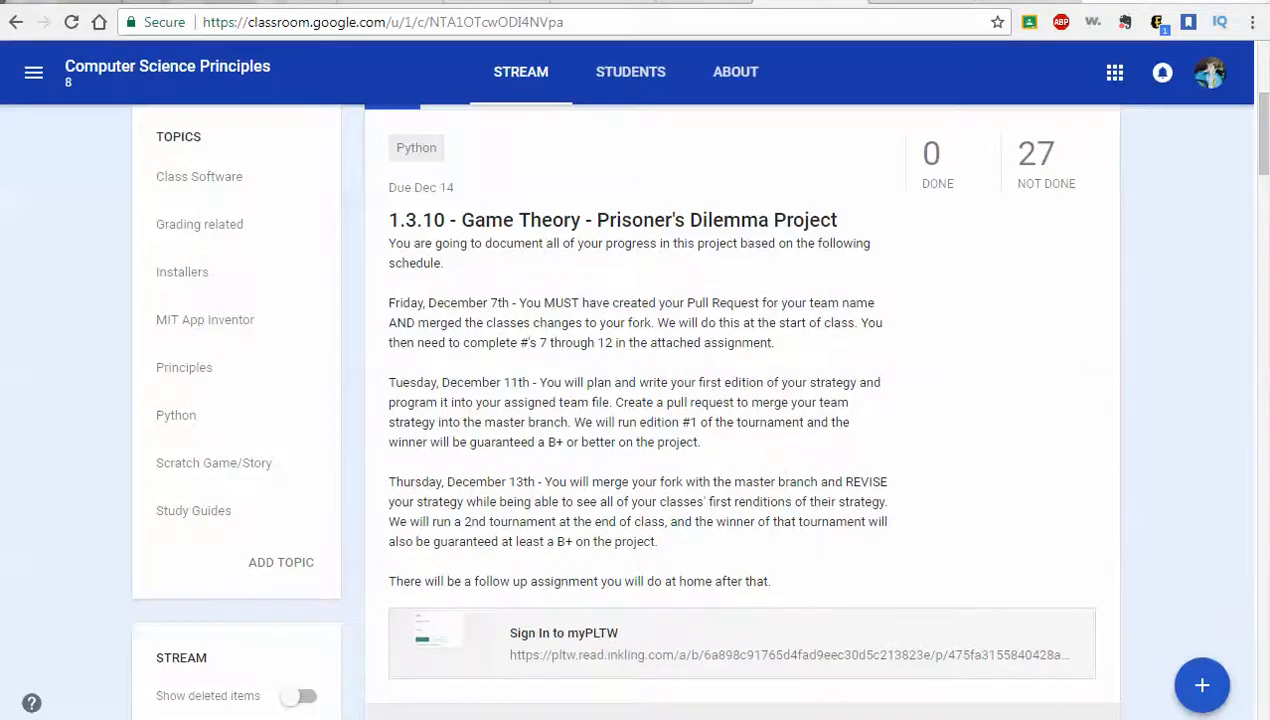
left_click(930, 3)
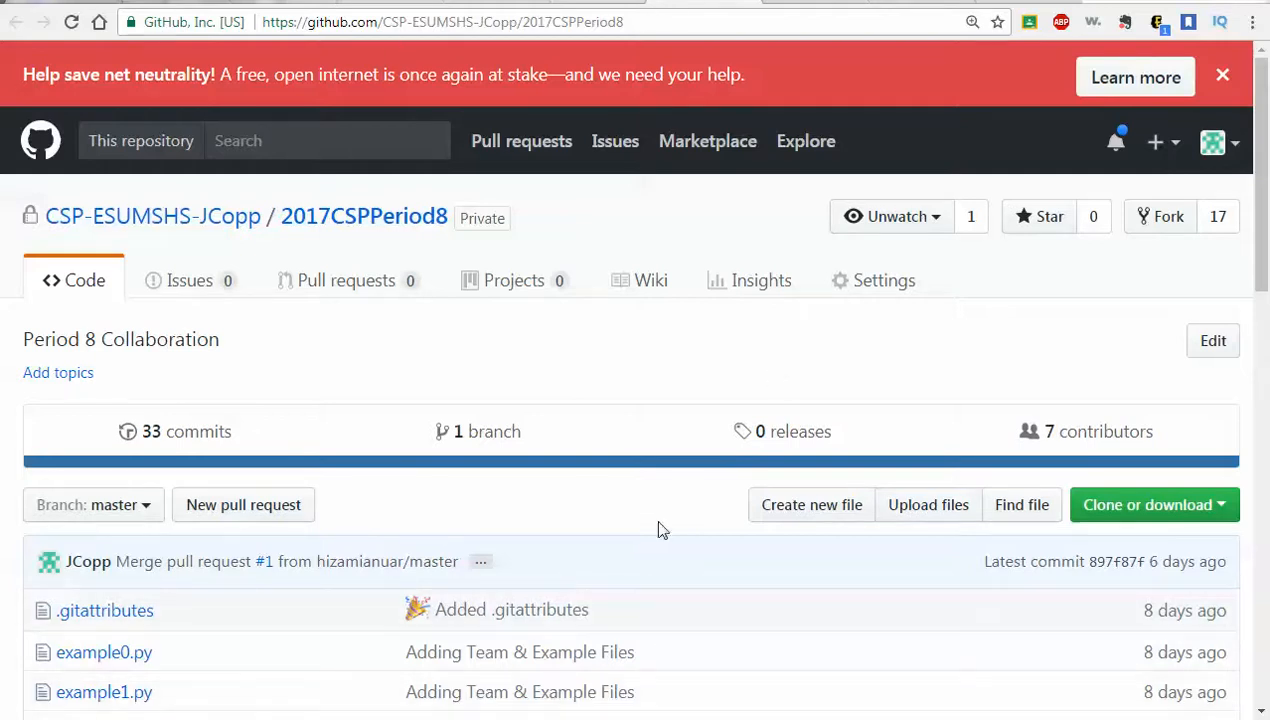
Step: Switch to GitHub Desktop and open the 2017CSPPeriod8 repository in Git Shell, moving the shell window fully into view
key("alt+Tab")
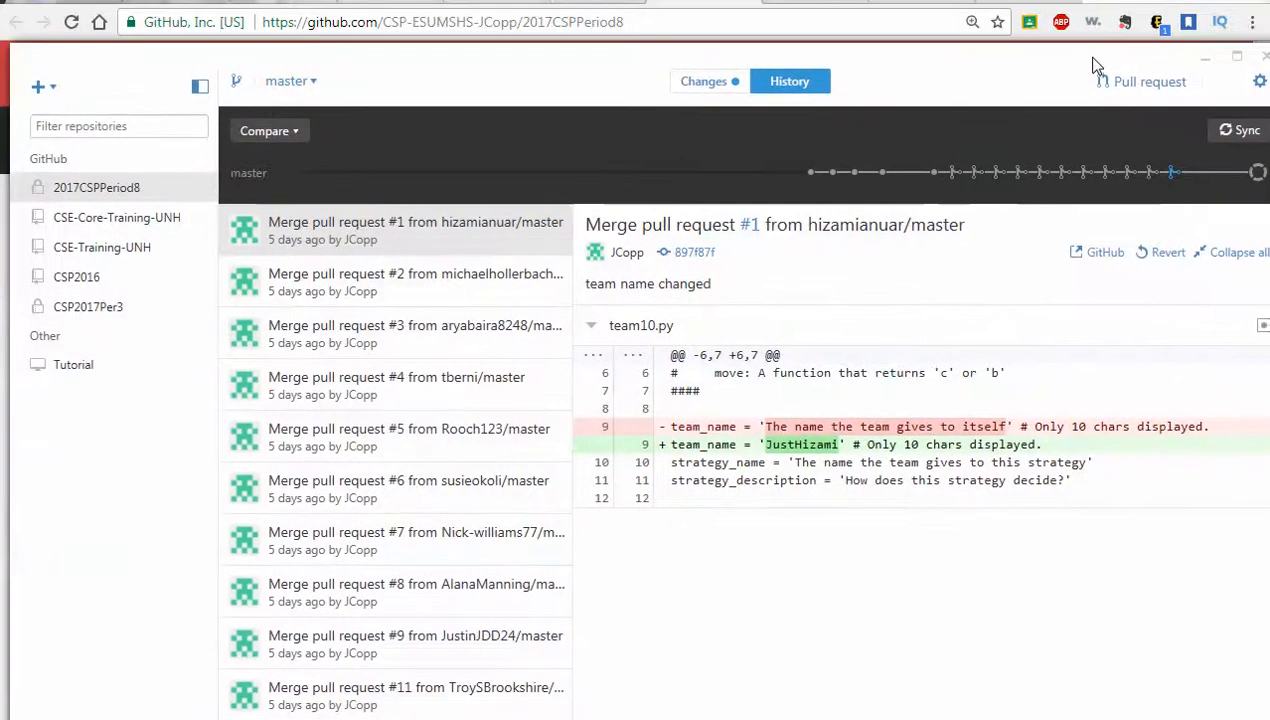
left_click_drag(1093, 58, 1077, 55)
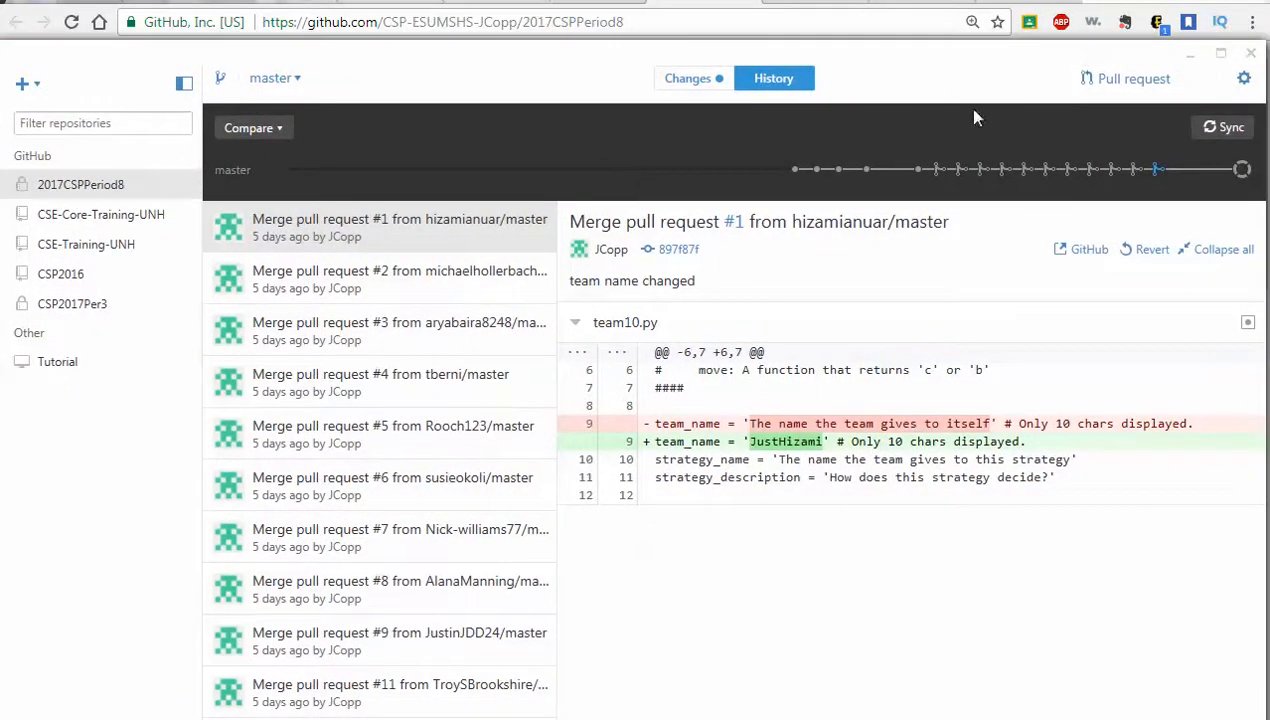
right_click(73, 190)
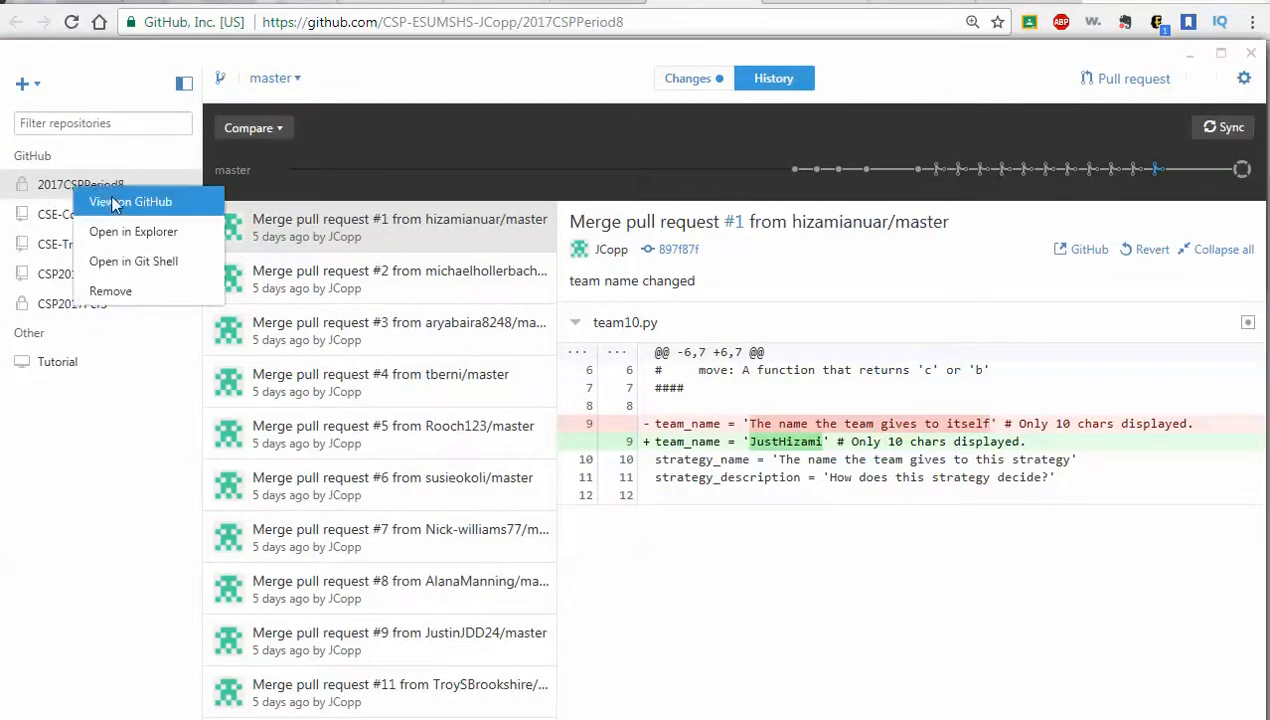
left_click(152, 266)
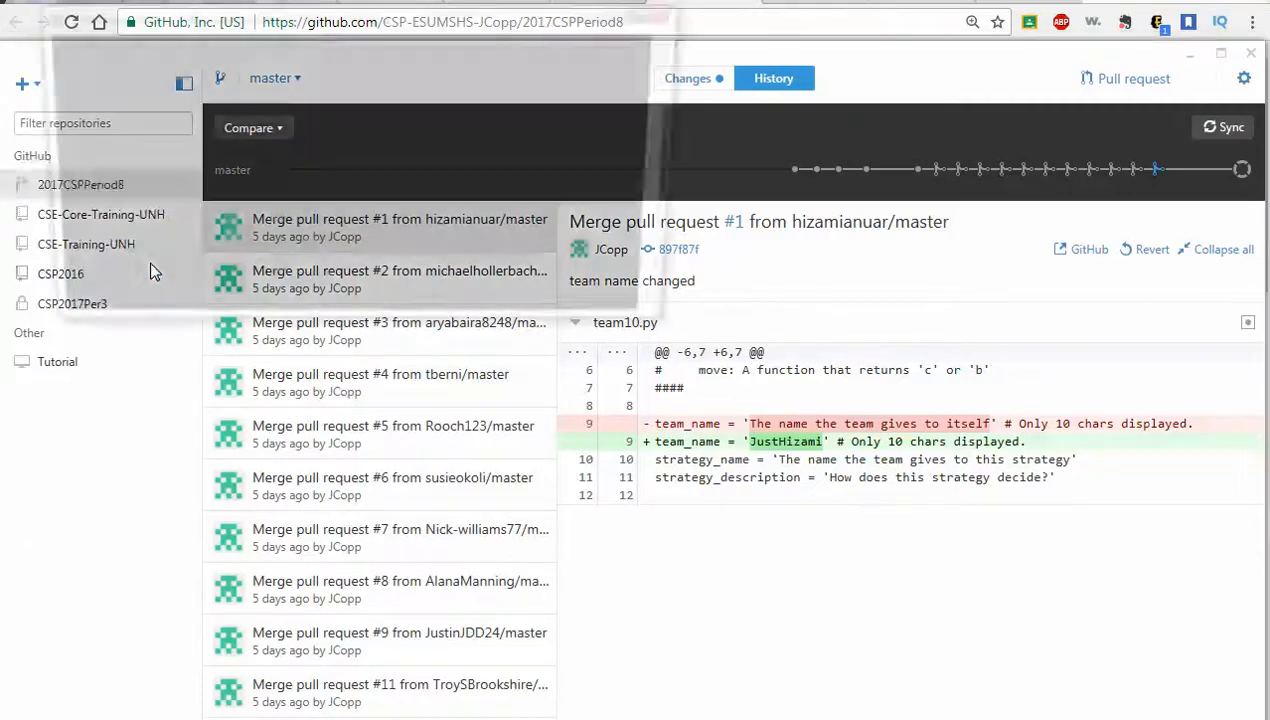
left_click_drag(370, 19, 565, 64)
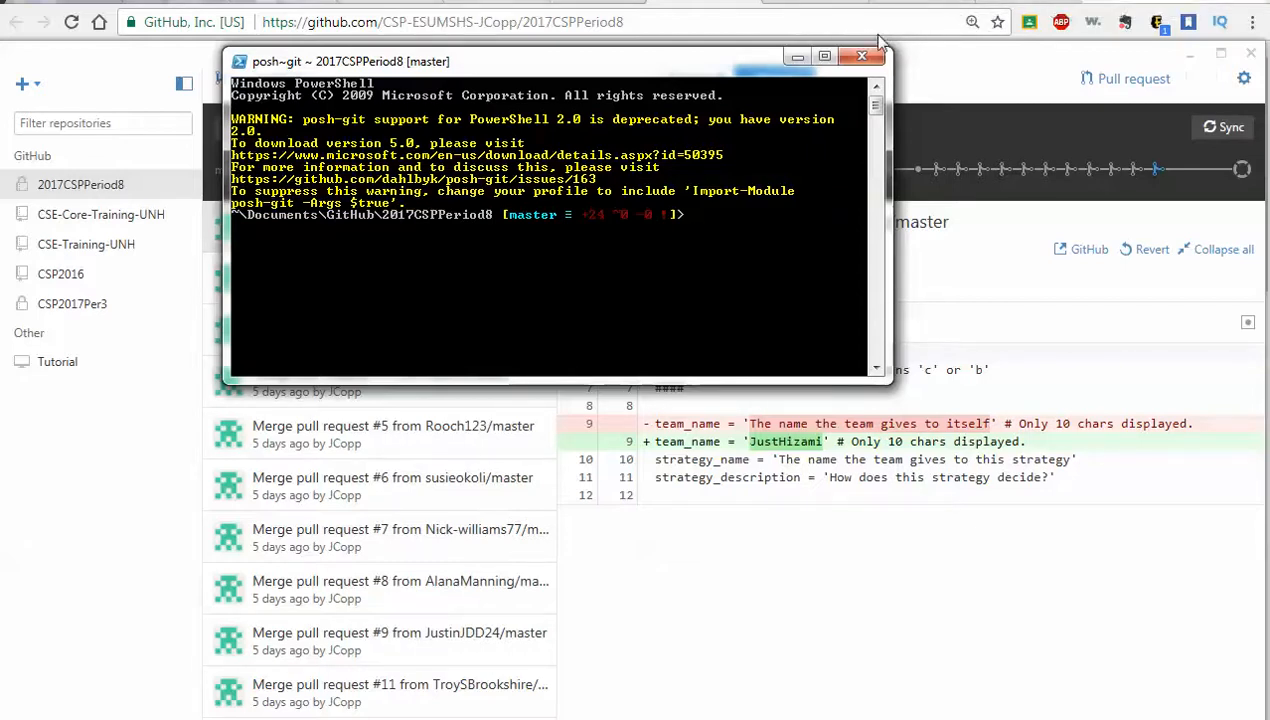
Step: Bring up the gist's fork update instructions and place the Git Shell window over the page with the add-remote commands still readable
left_click(914, 3)
left_click(810, 5)
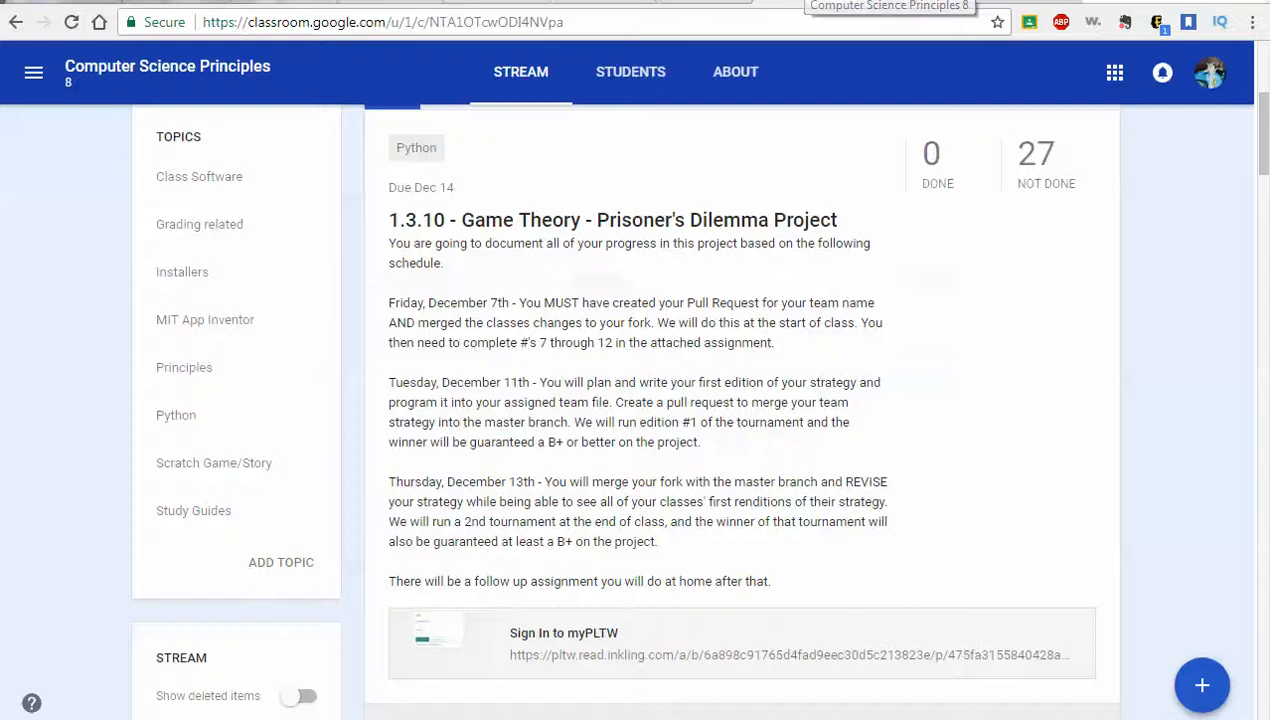
left_click(1000, 5)
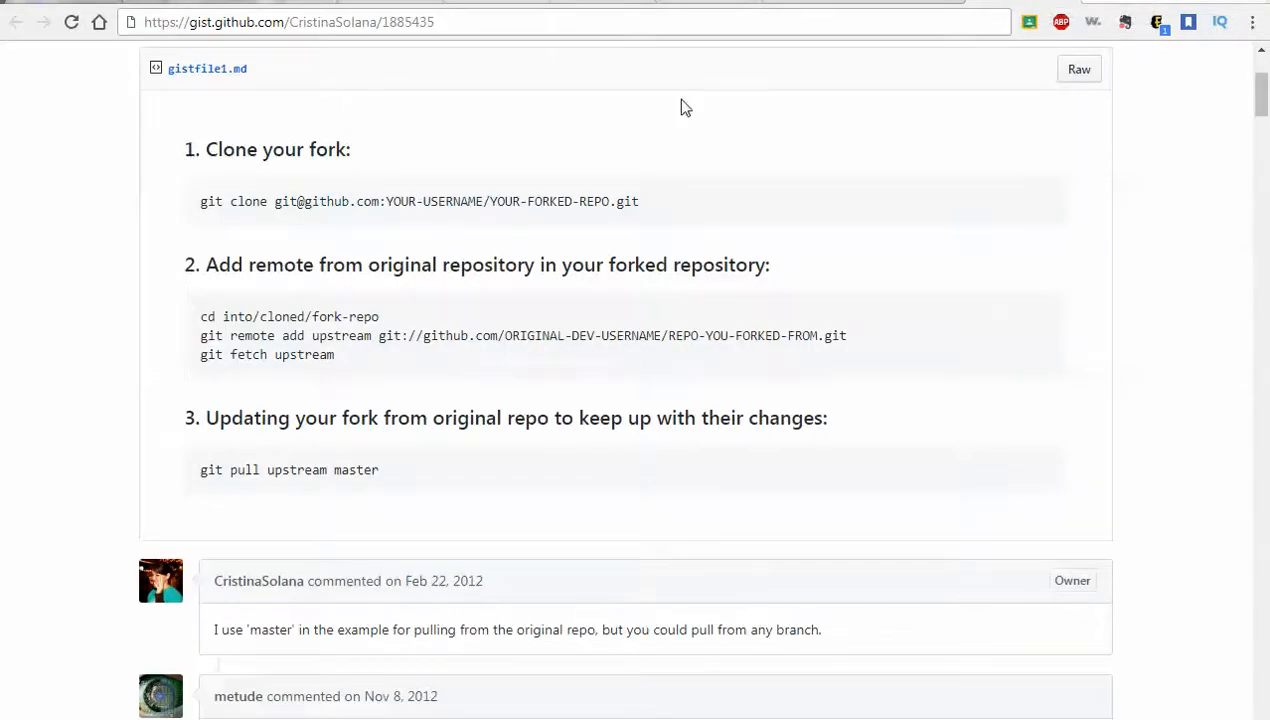
key("alt+Tab")
left_click_drag(520, 70, 728, 398)
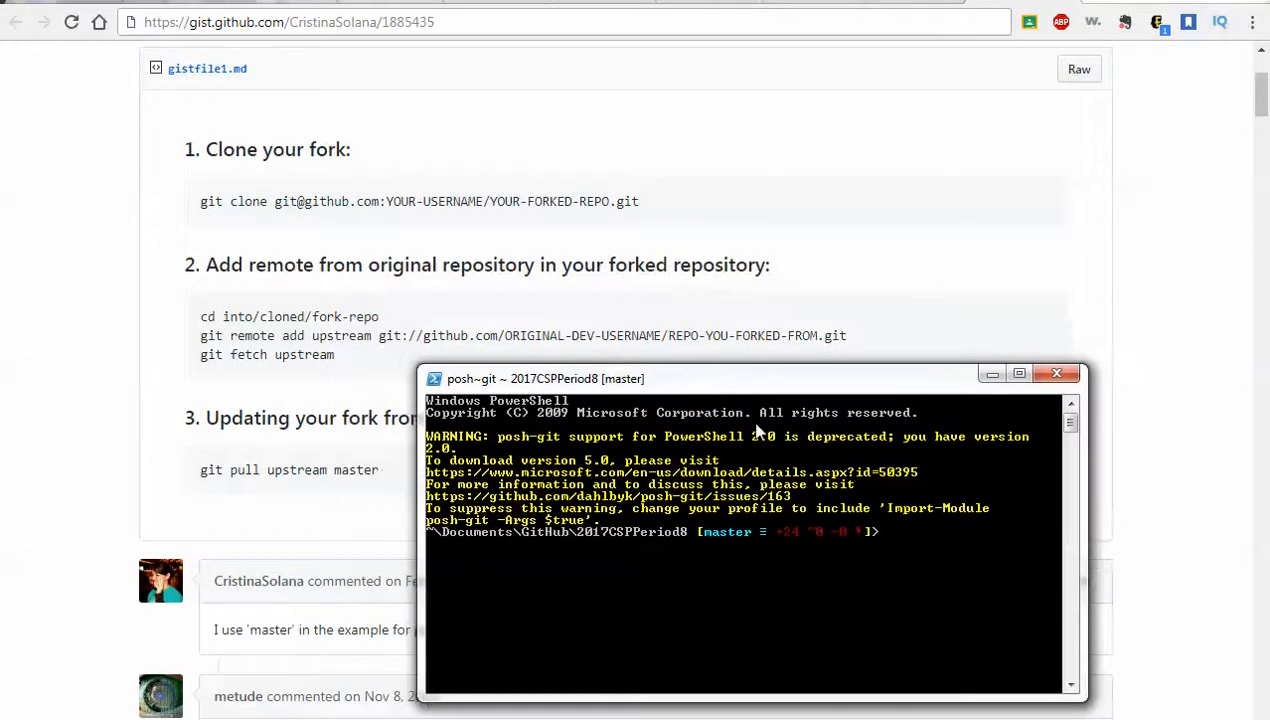
type("git remote add upstream")
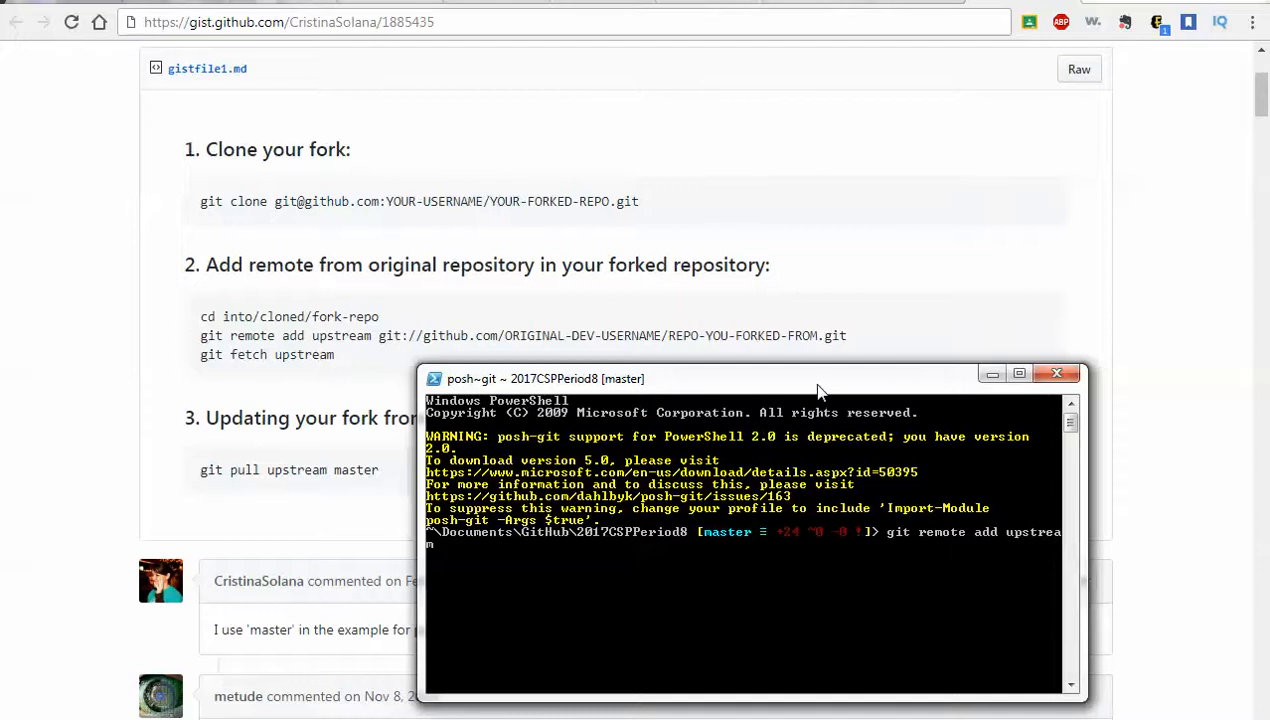
left_click_drag(818, 381, 728, 317)
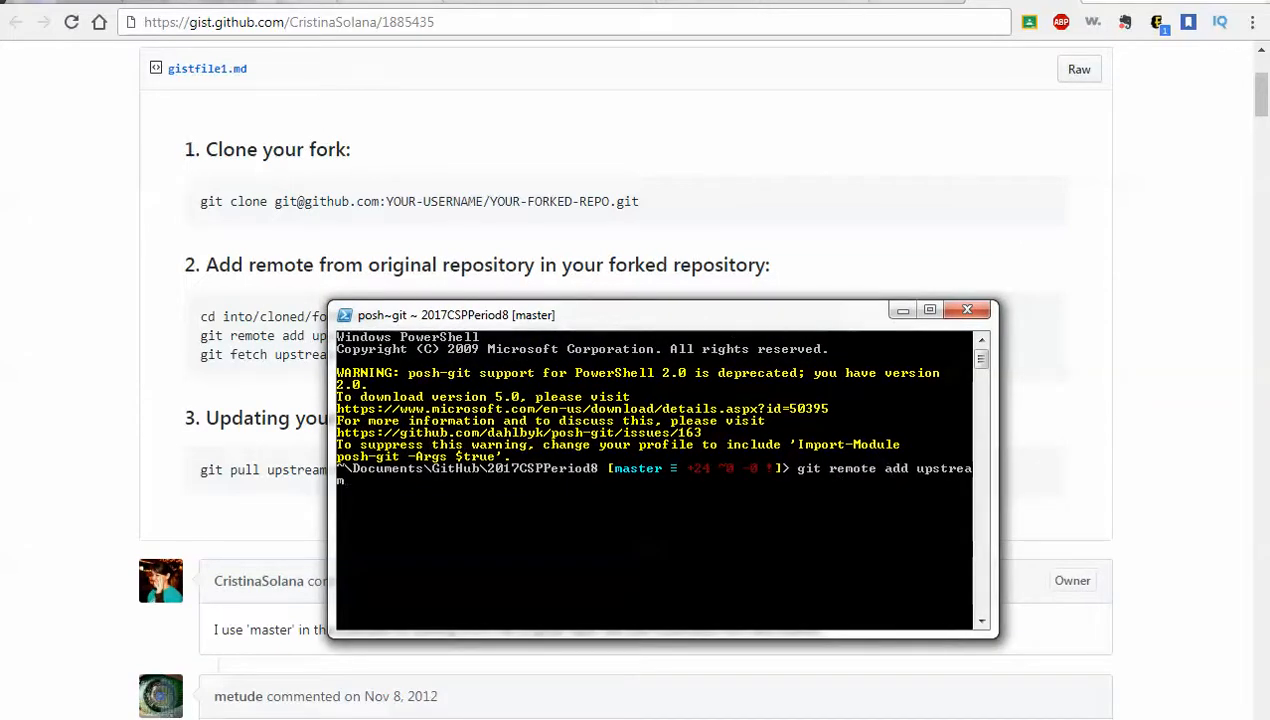
left_click(750, 8)
key("alt+Tab")
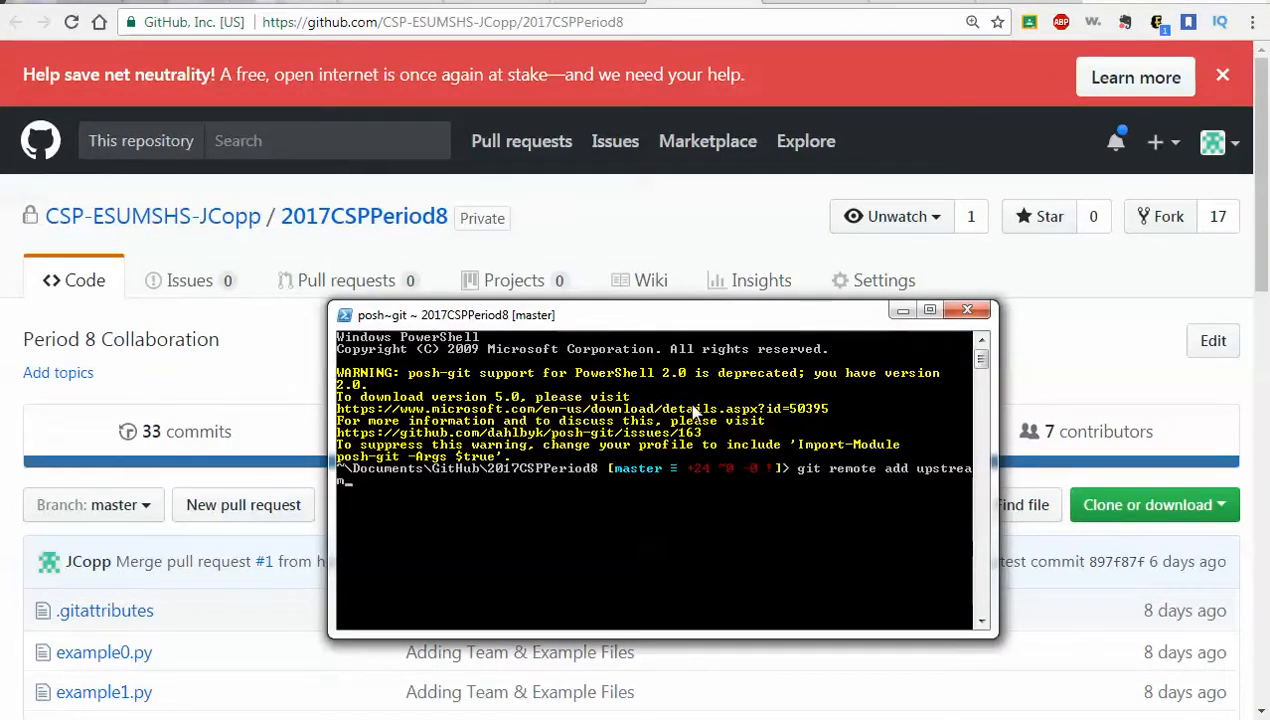
type("https://github.com")
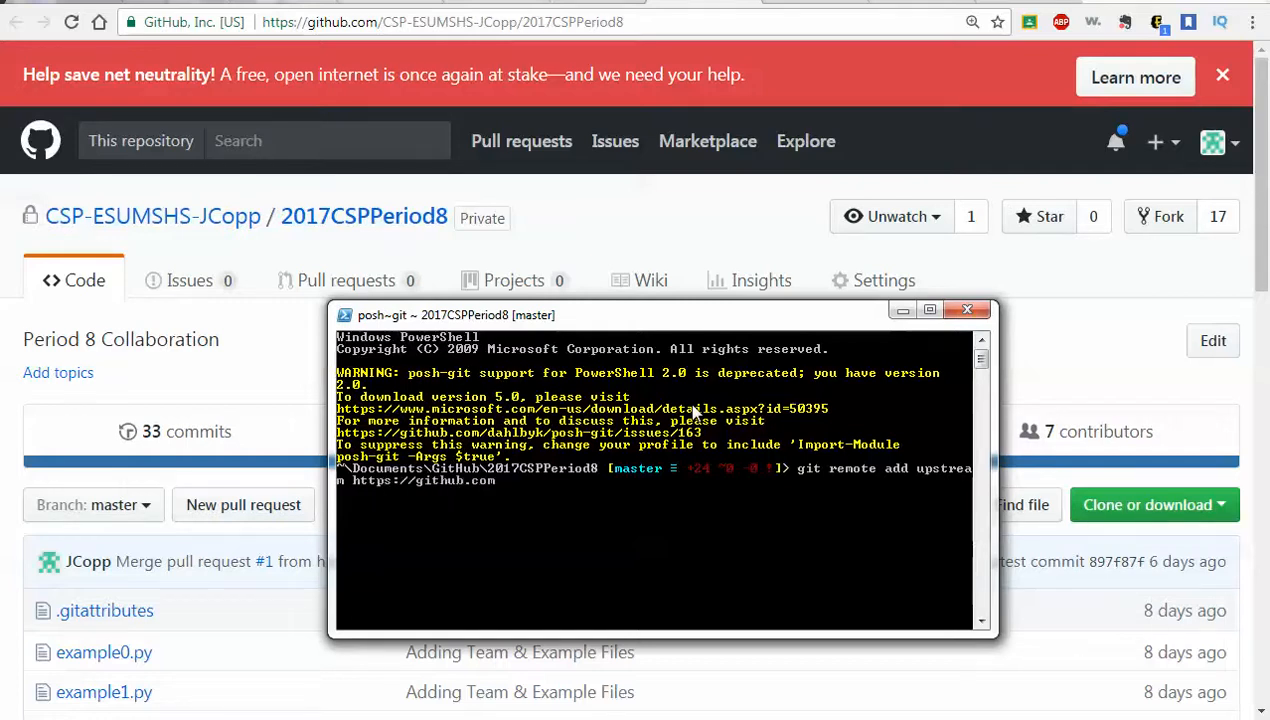
type("/CSP-ESUMSHS")
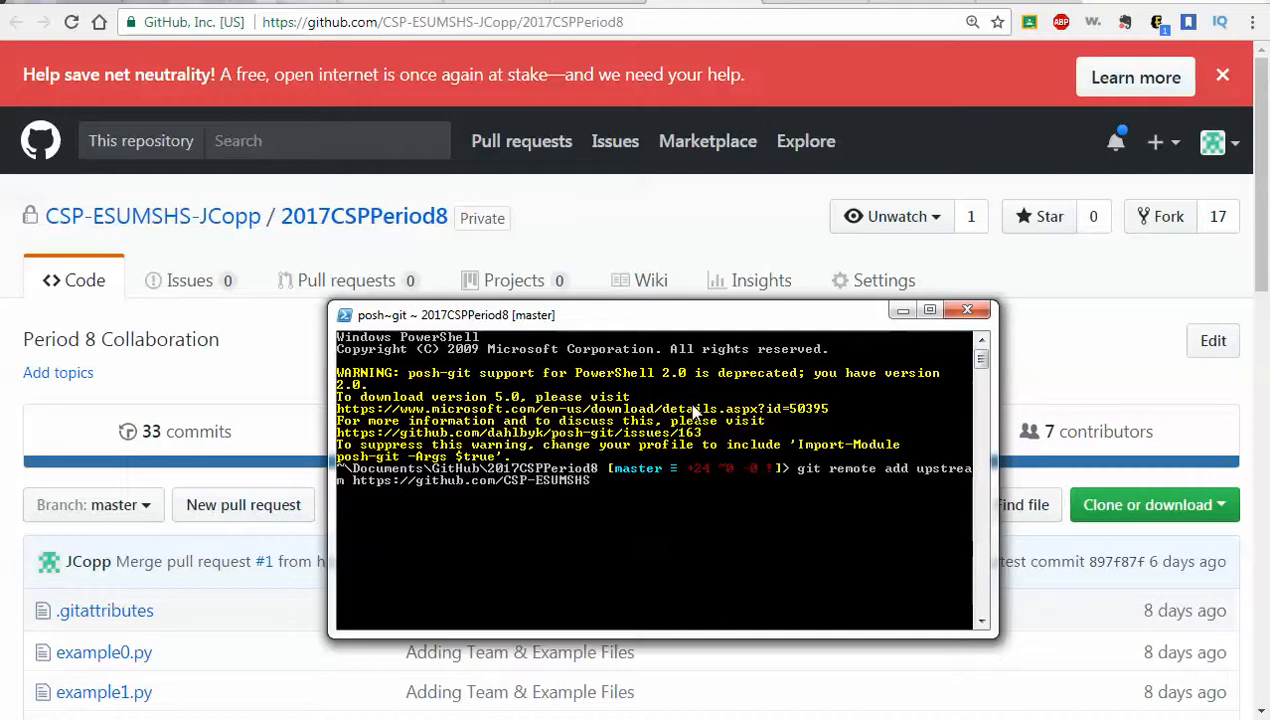
type("-JCopp/2017CS")
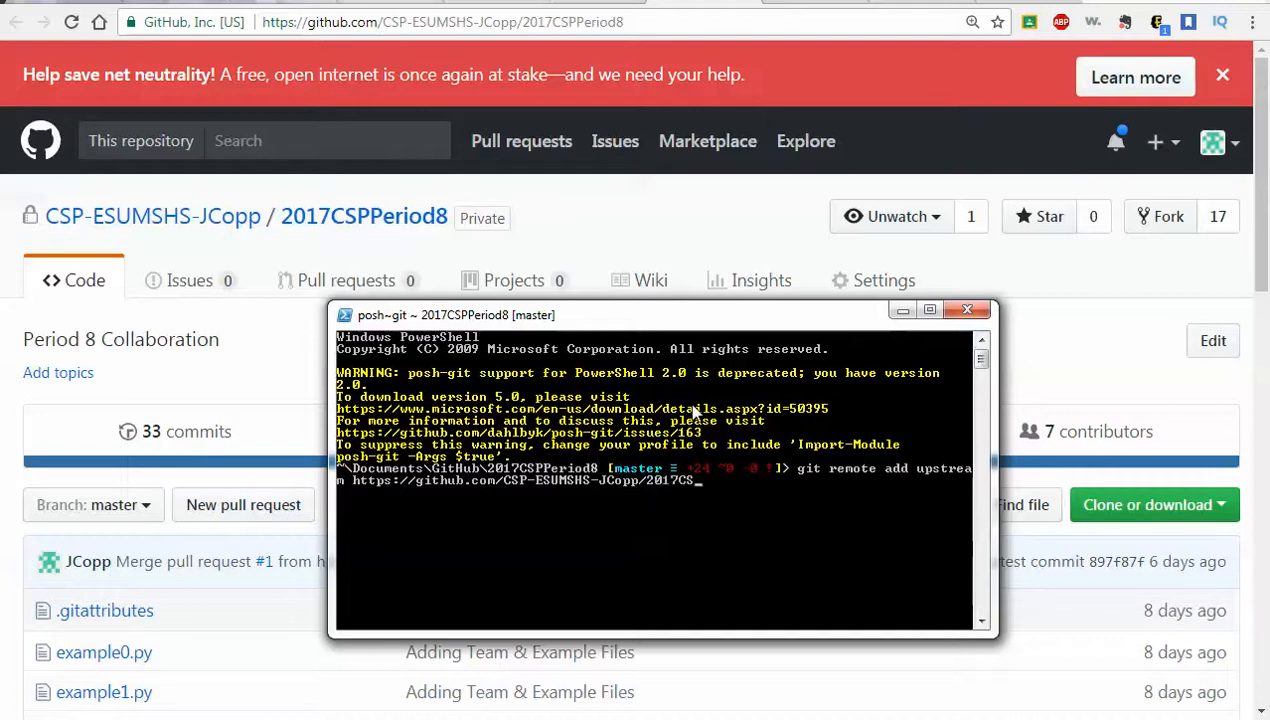
type("PPeriod8")
key("Return")
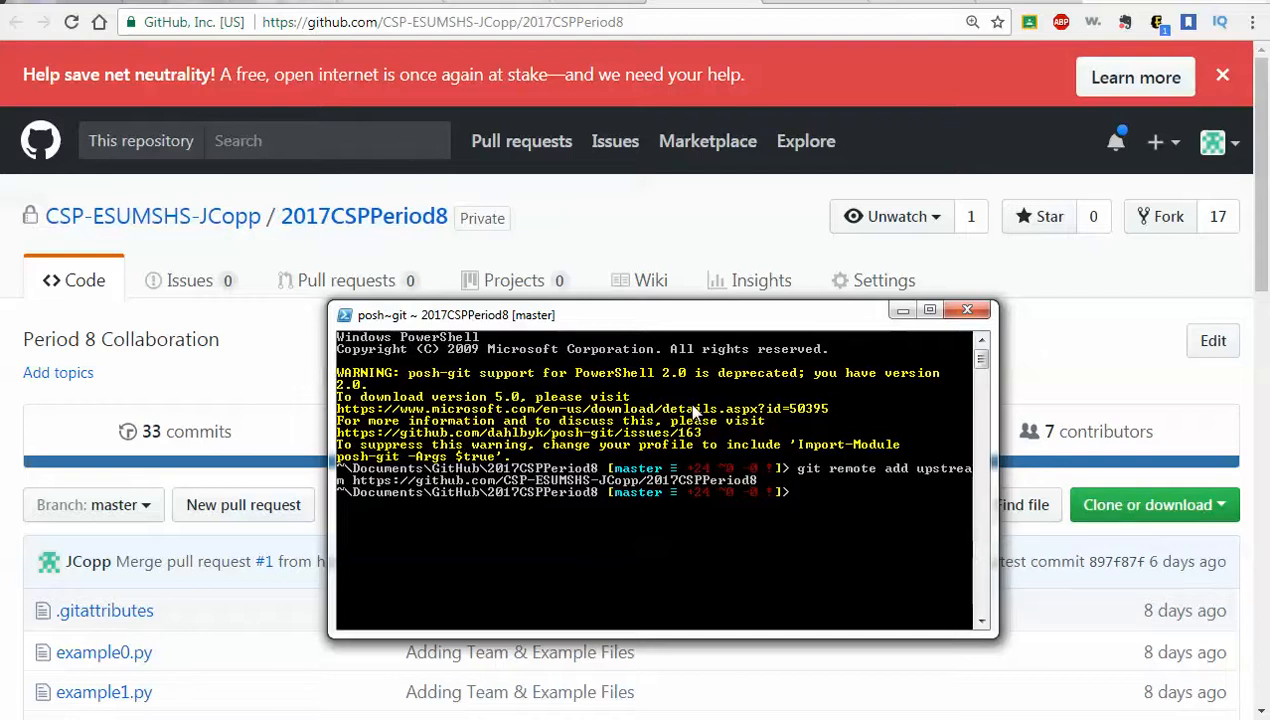
Step: Enter the command git fetch upstream master at the Git Shell prompt
type("git fetch upstream master")
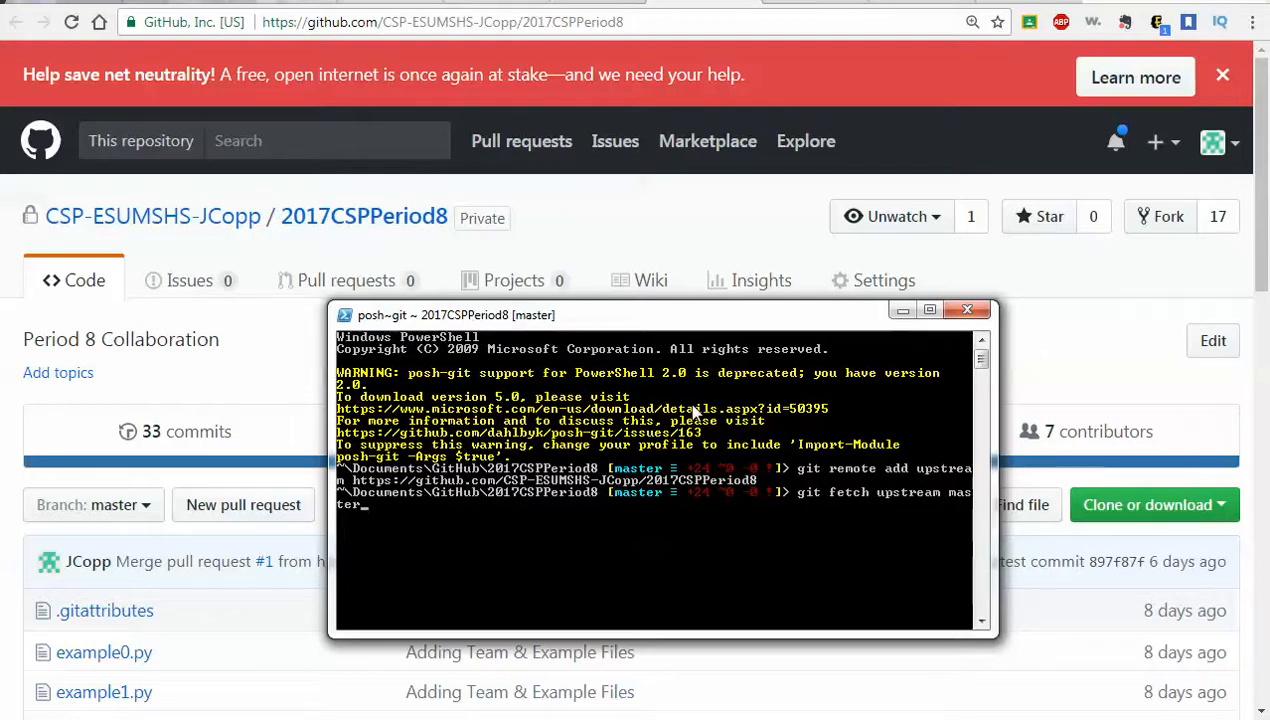
Step: Switch to GitHub Desktop to revisit the options for the 2017CSPPeriod8 repository, and return to the Git Shell window
key("alt+Tab")
key("alt+Tab")
key("alt+Tab")
key("alt+Tab")
key("alt+Tab")
left_click(660, 362)
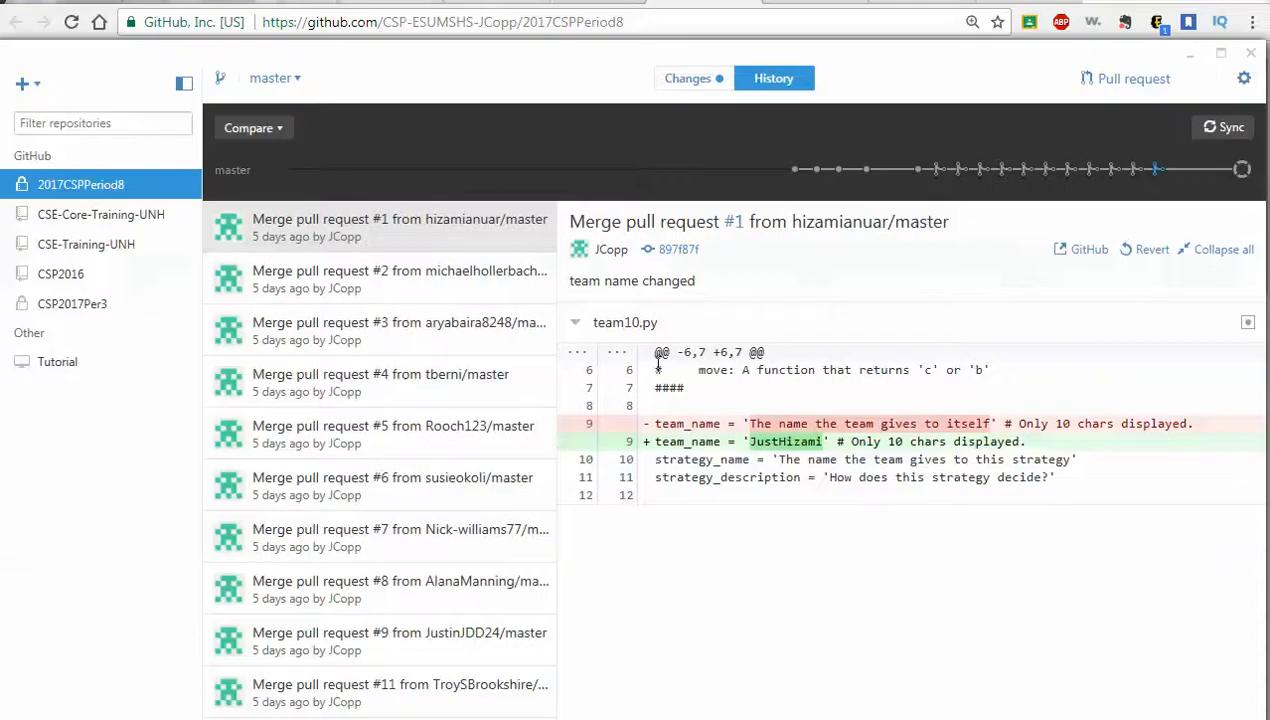
right_click(82, 196)
key("alt+Tab")
key("alt+Tab")
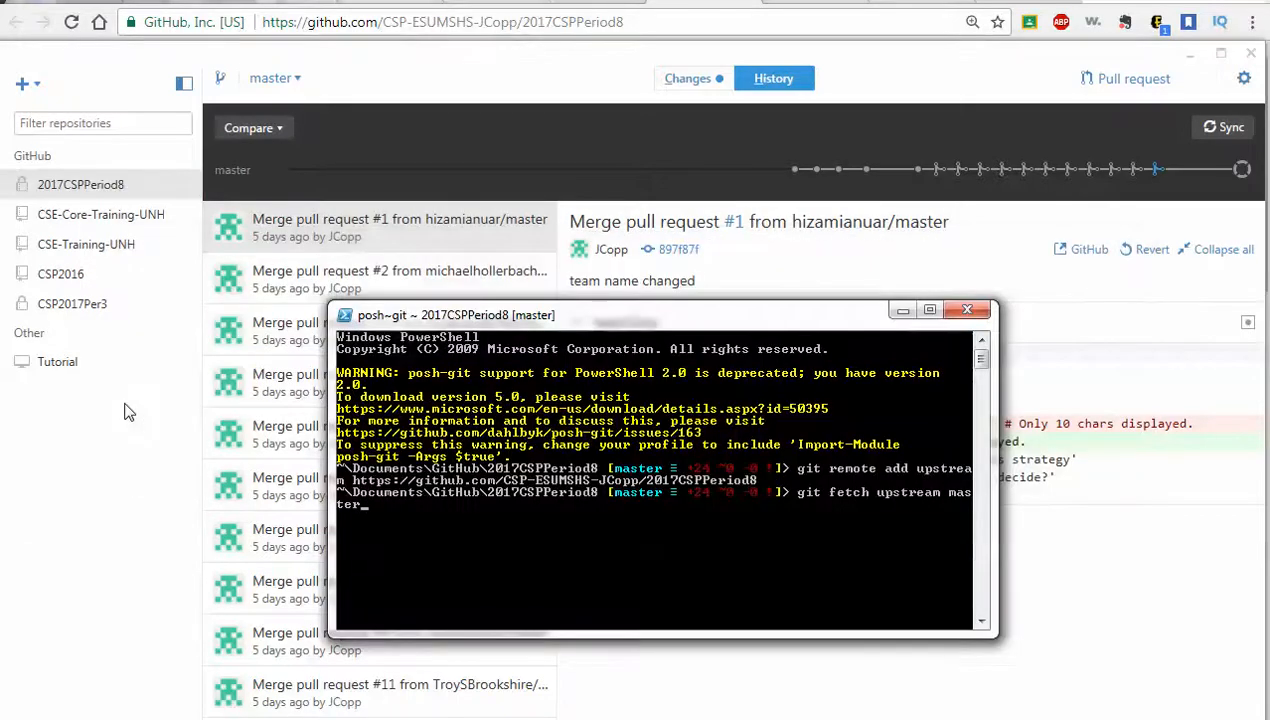